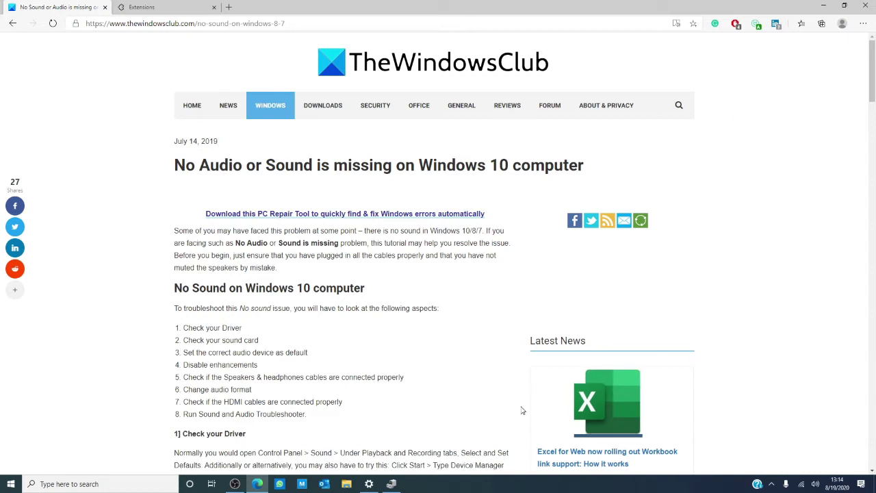
- Expand the Playing Audio troubleshooter under Troubleshoot's Additional troubleshooters
left_click(369, 484)
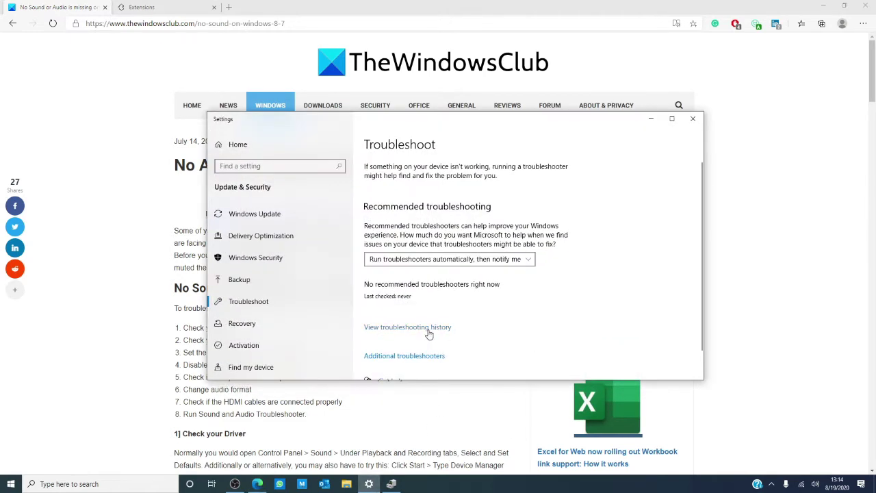
left_click(424, 357)
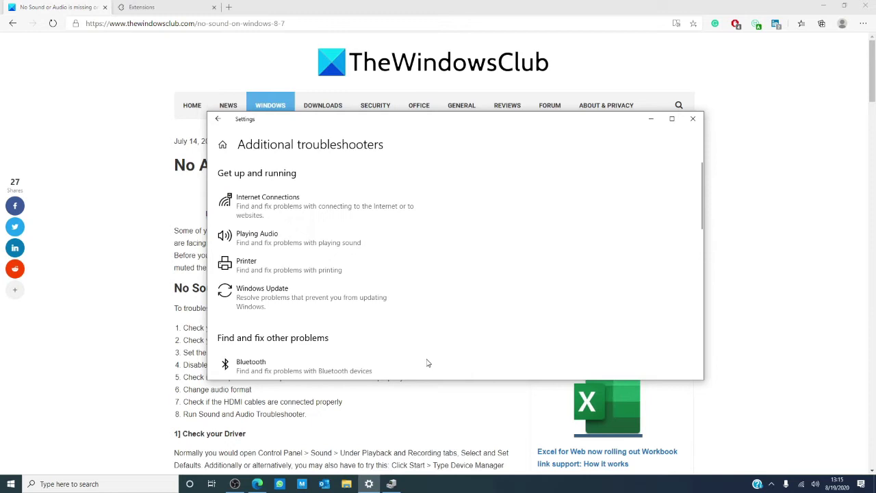
left_click(269, 250)
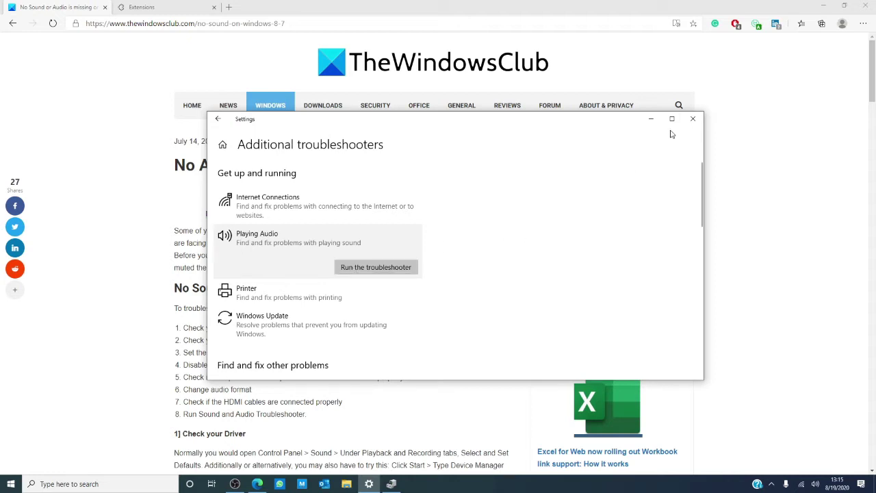
- Close the Settings troubleshooters window to return to the no-sound article
left_click(692, 120)
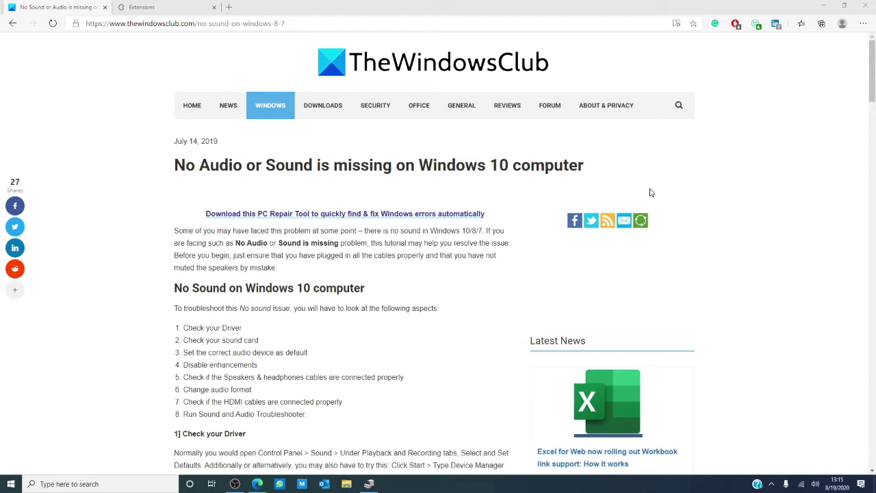
- Minimize the Edge article window to reveal the desktop
left_click(821, 9)
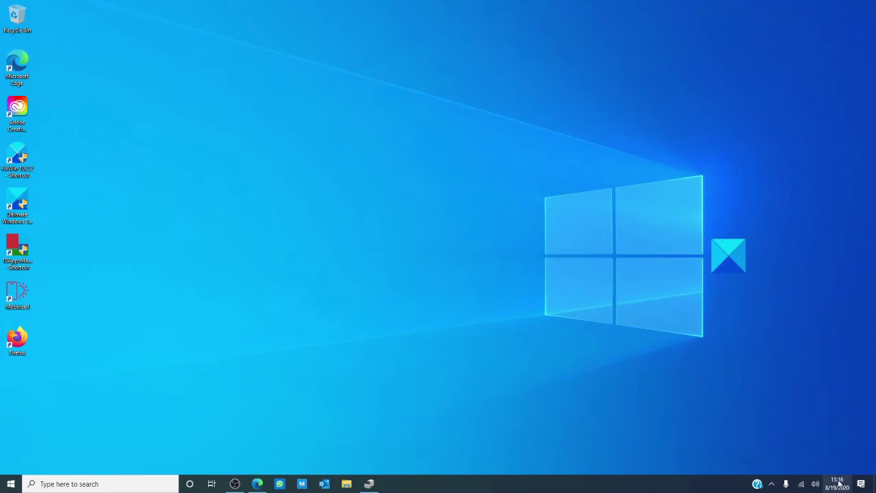
- Select Speakers (Realtek High Definition Audio) in the Sound dialog's playback devices and view its options
right_click(815, 485)
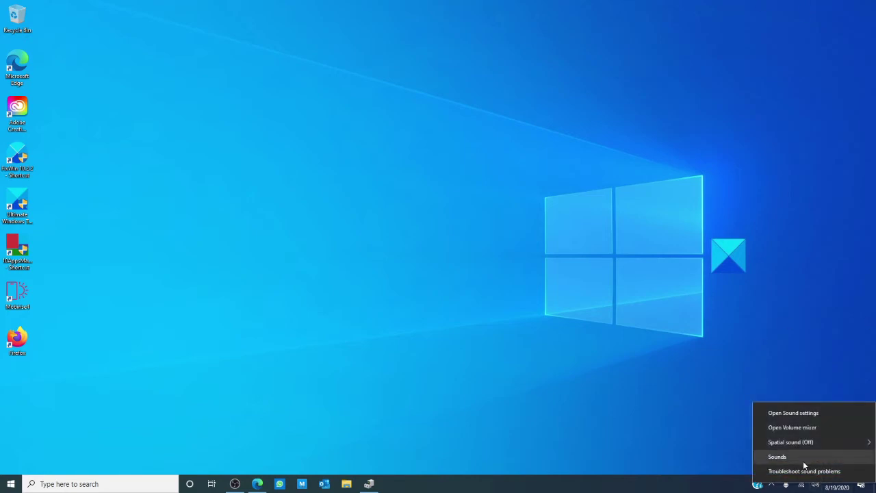
left_click(803, 458)
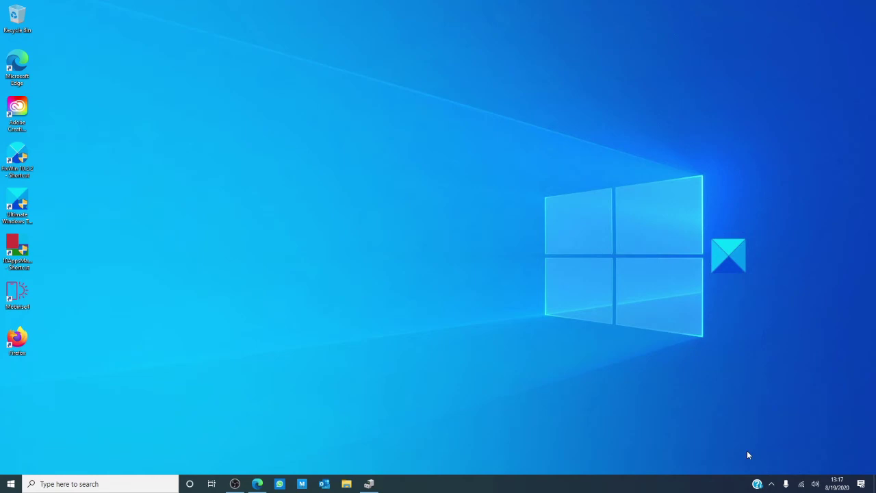
right_click(815, 484)
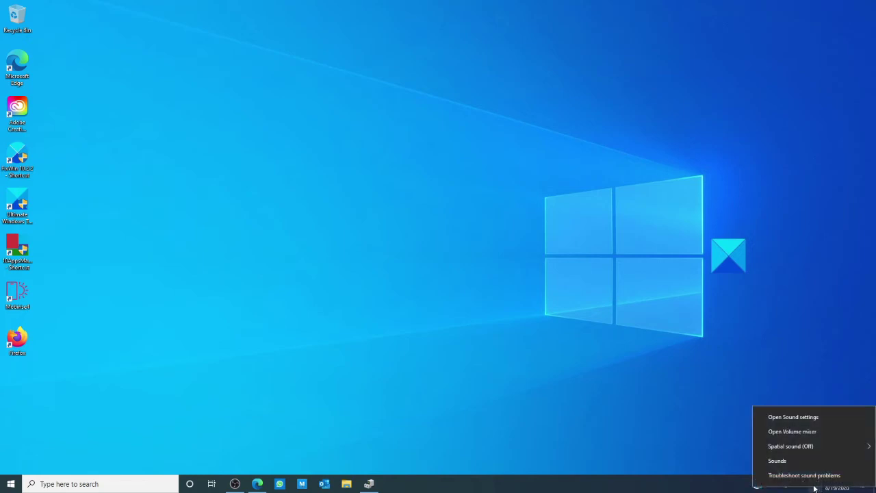
left_click(806, 461)
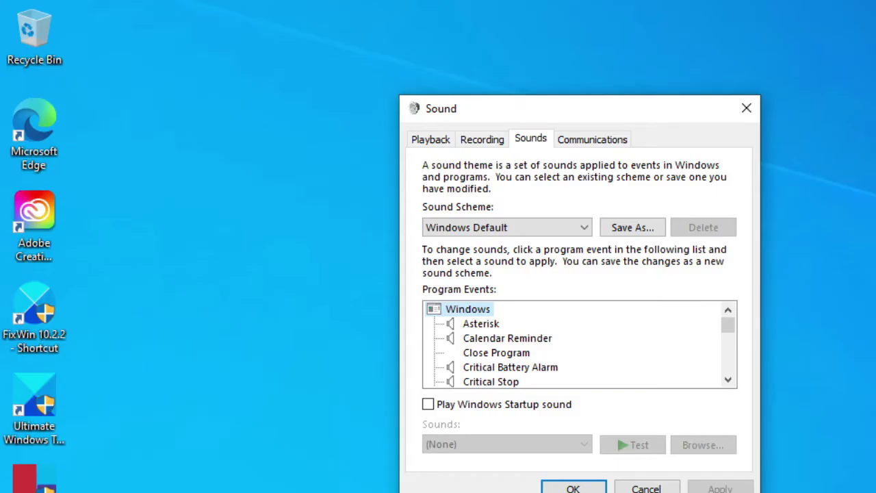
left_click(432, 140)
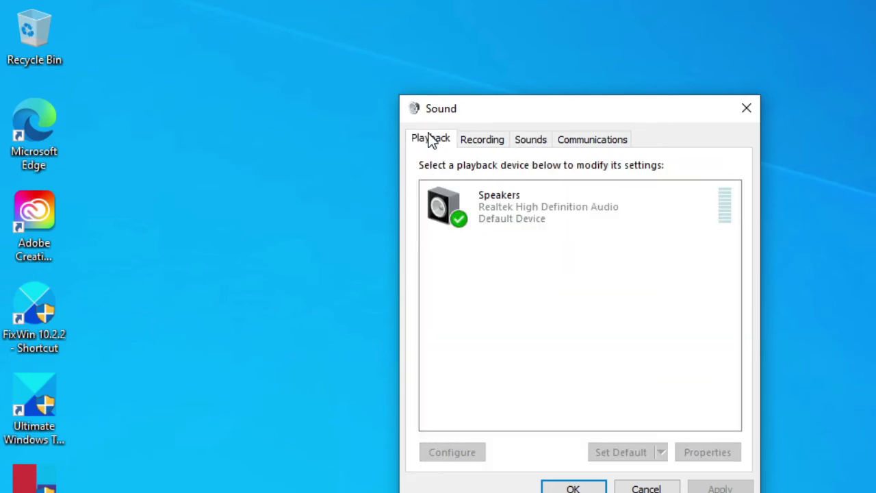
left_click(539, 226)
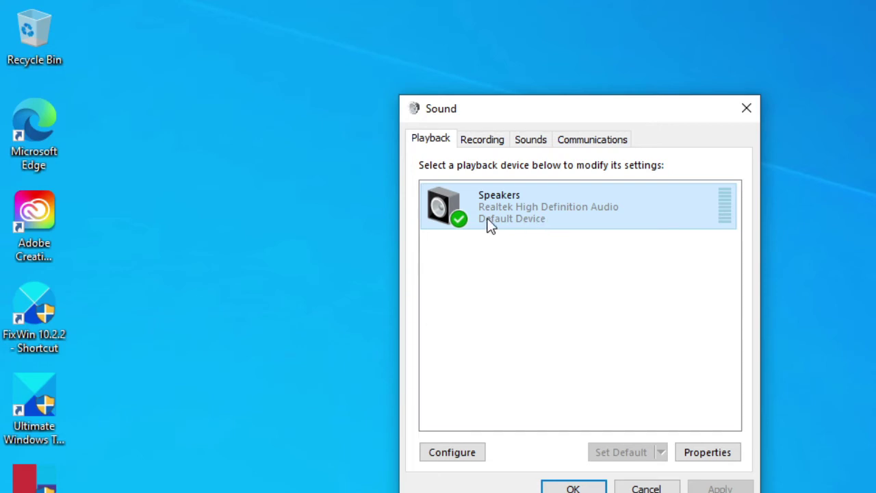
right_click(525, 207)
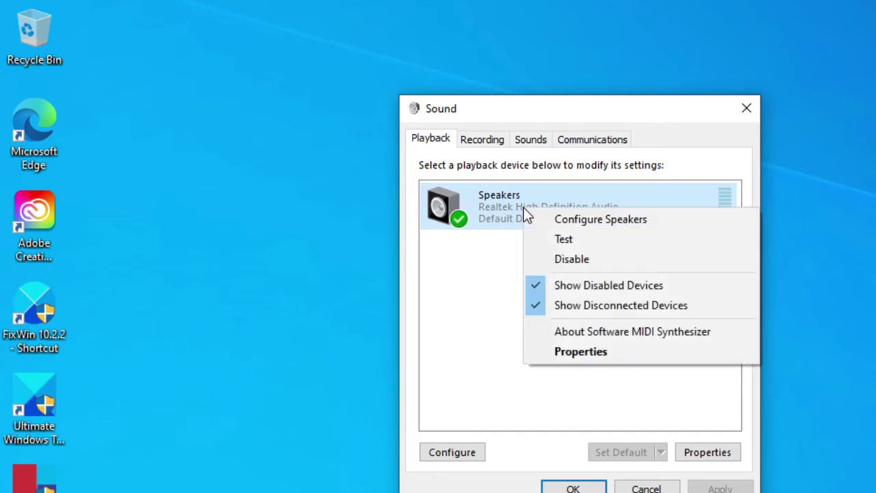
left_click(576, 351)
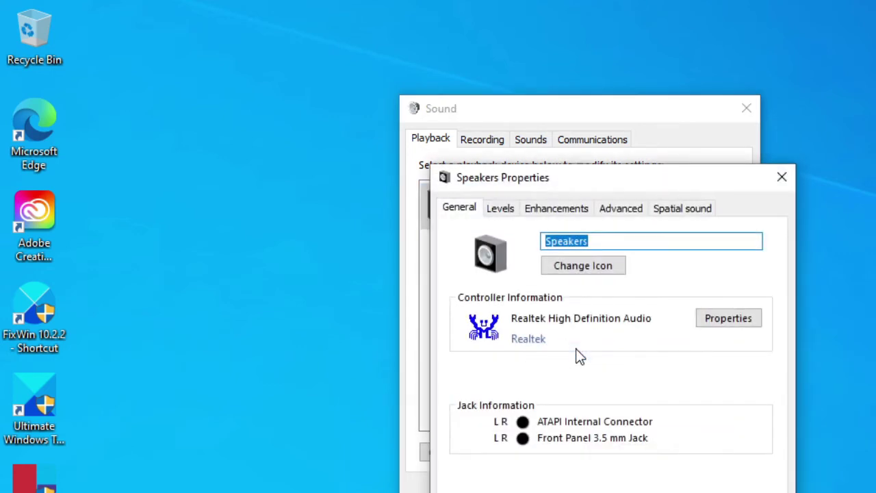
left_click(560, 212)
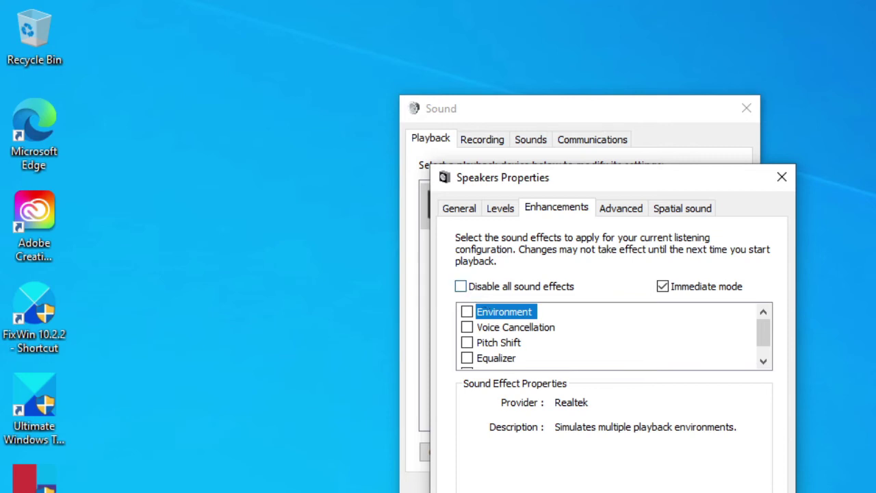
key("Return")
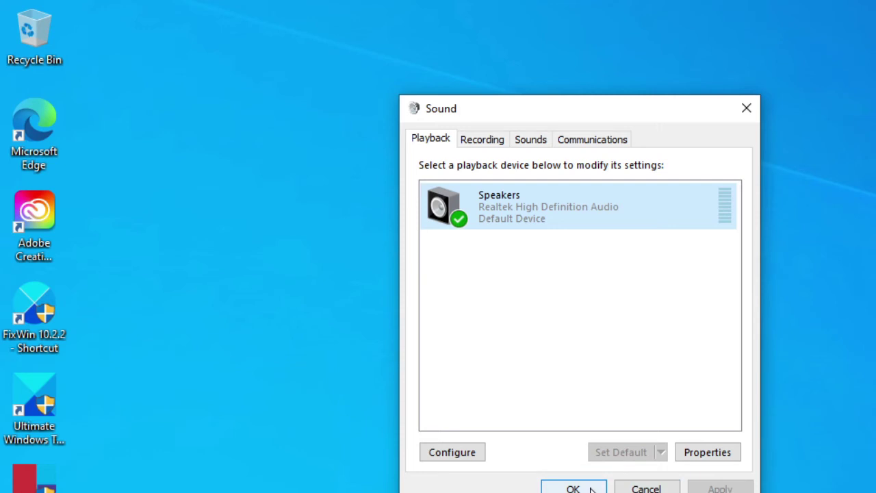
- Dismiss the Sound dialog, view the Realtek Speakers driver options, then close Device Manager
left_click(573, 488)
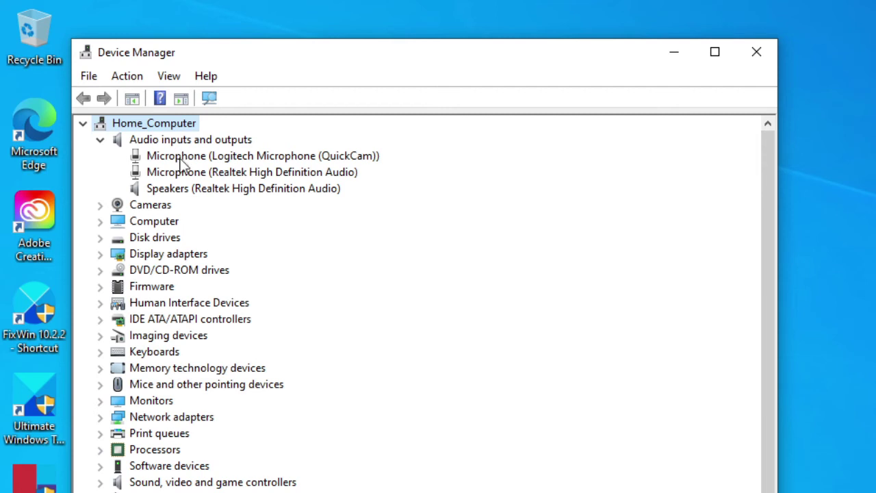
right_click(191, 197)
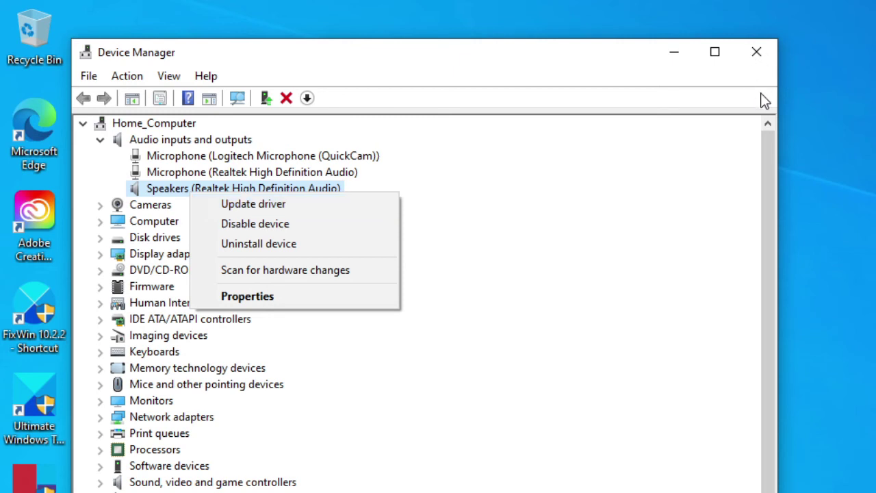
left_click(755, 59)
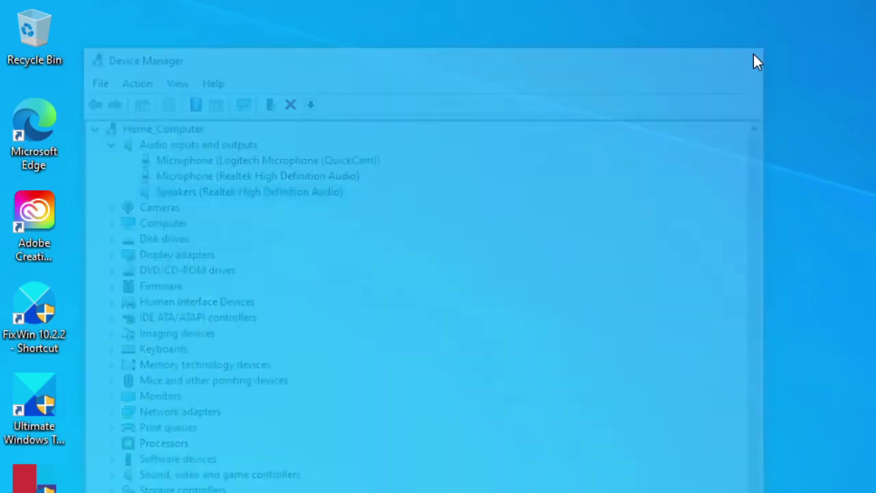